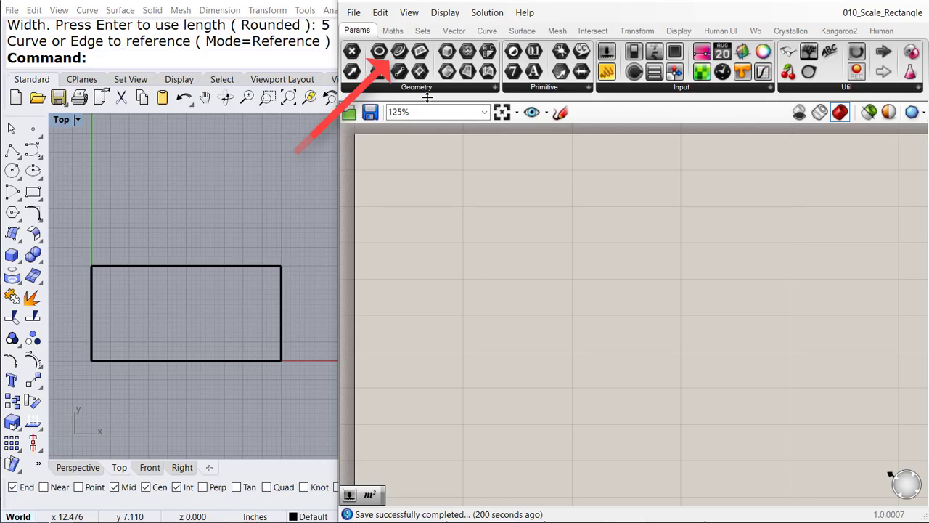
Add a Curve parameter to the canvas and reference the rectangle in the Top viewport as its single curve
drag(401, 60, 506, 195)
drag(511, 227, 512, 226)
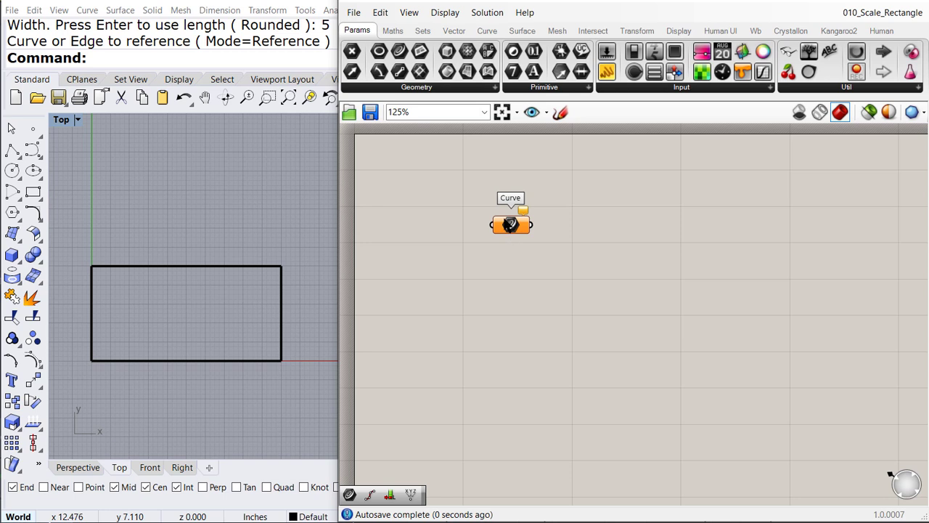
scroll(512, 228, up, 4)
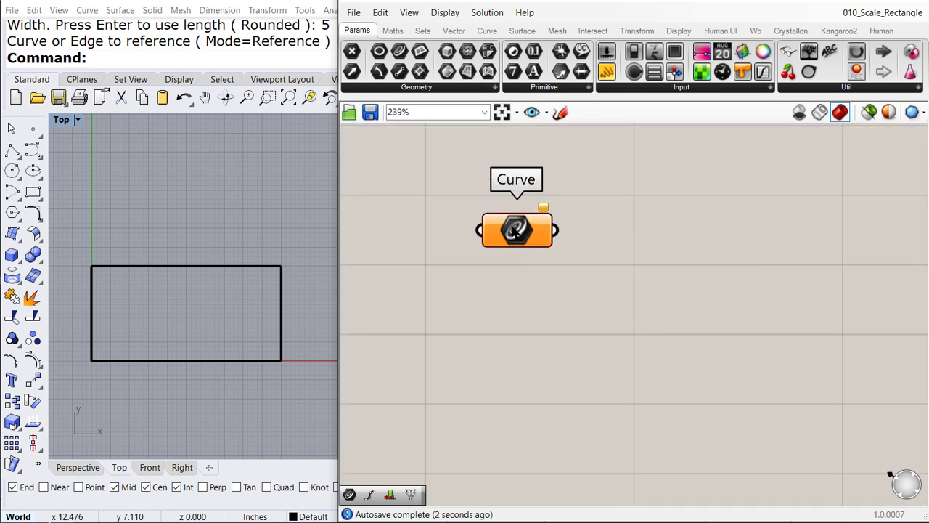
right_click(515, 229)
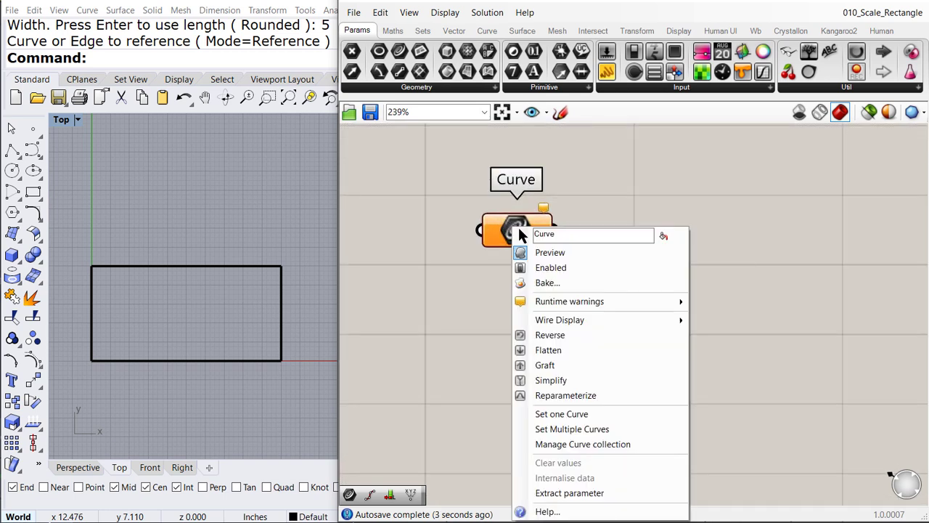
click(563, 418)
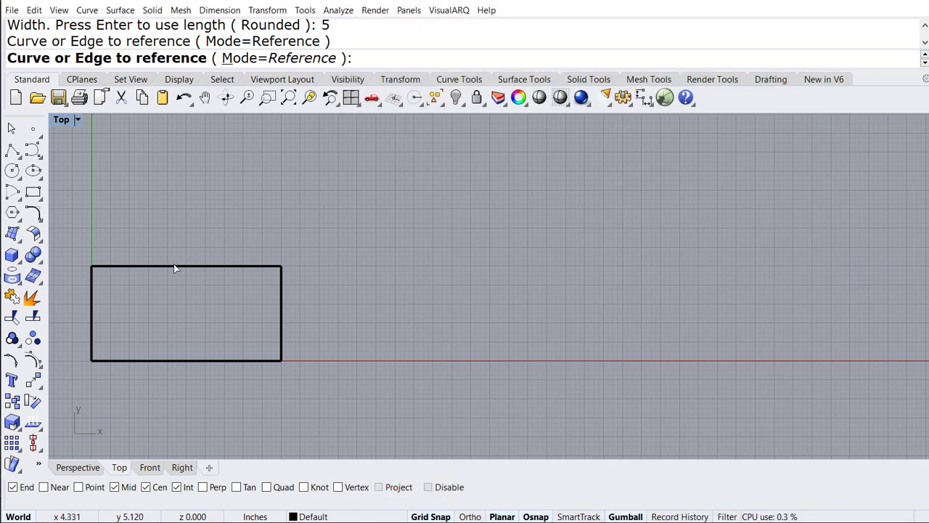
click(175, 266)
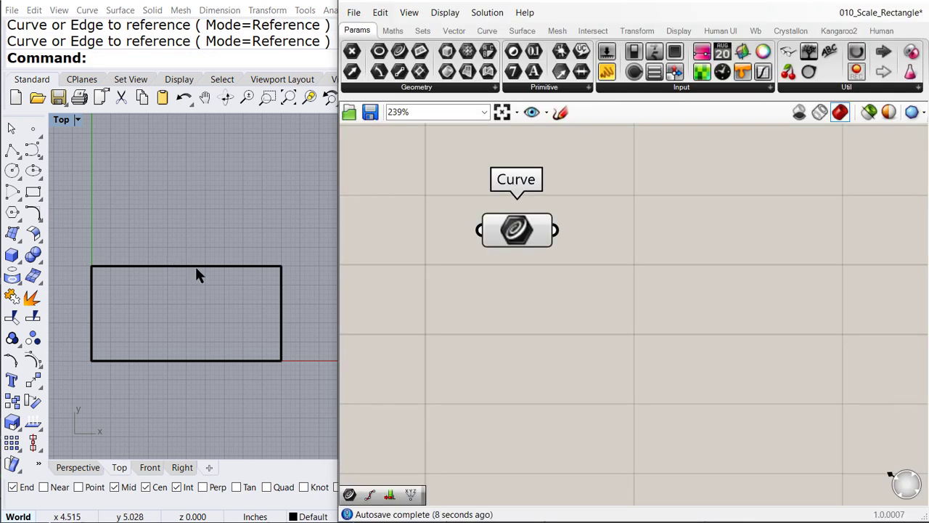
Place a Construct Point component directly below the Curve parameter
click(464, 33)
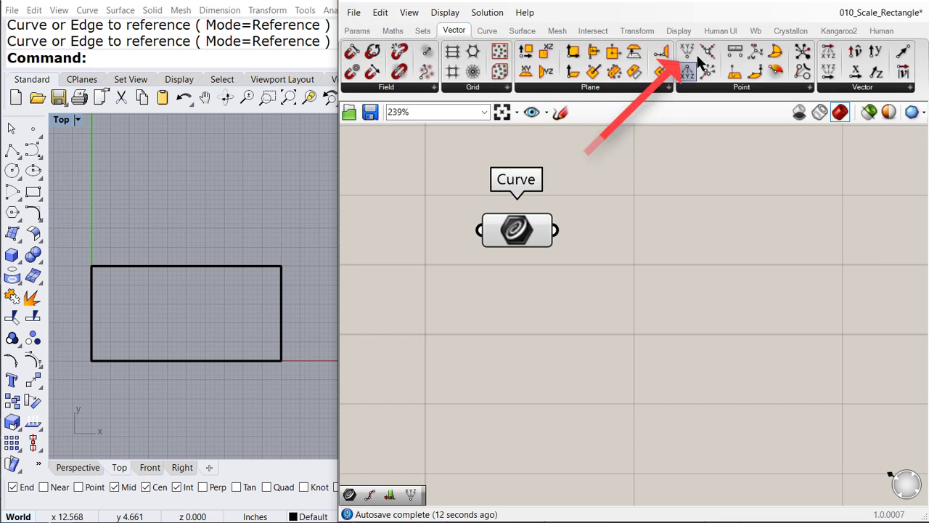
mouse_move(687, 56)
mouse_down()
mouse_move(591, 243)
mouse_move(493, 379)
mouse_up()
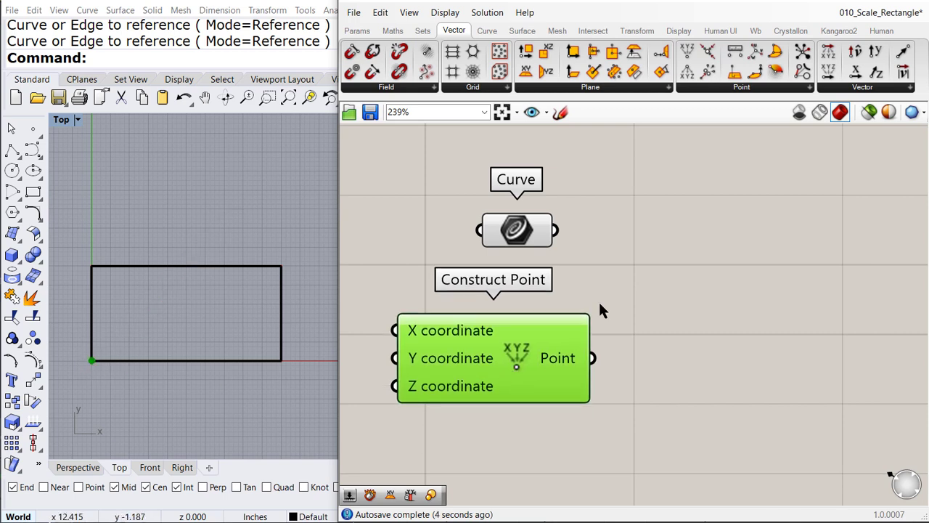
scroll(599, 310, down, 1)
right_drag(637, 300, 586, 264)
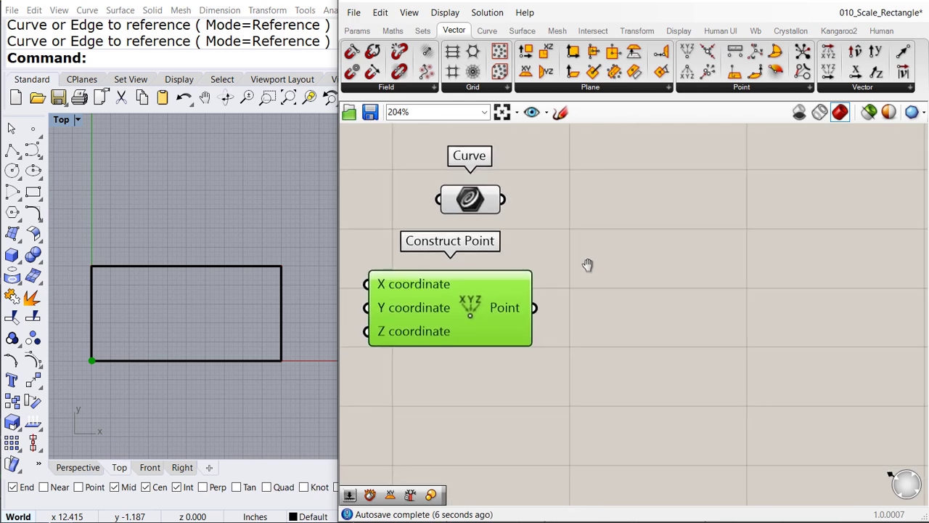
Place a Scale transform component to the right of the Curve parameter
click(642, 30)
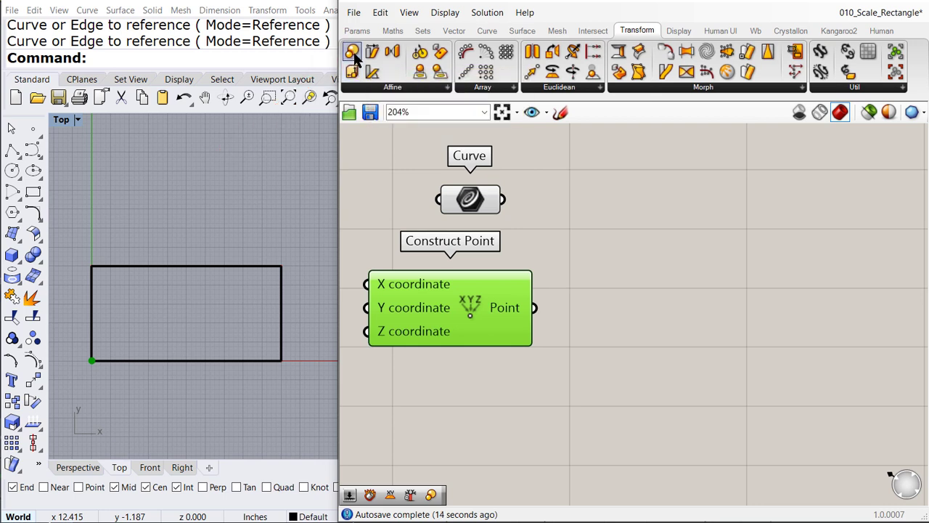
drag(354, 56, 699, 227)
drag(813, 219, 811, 218)
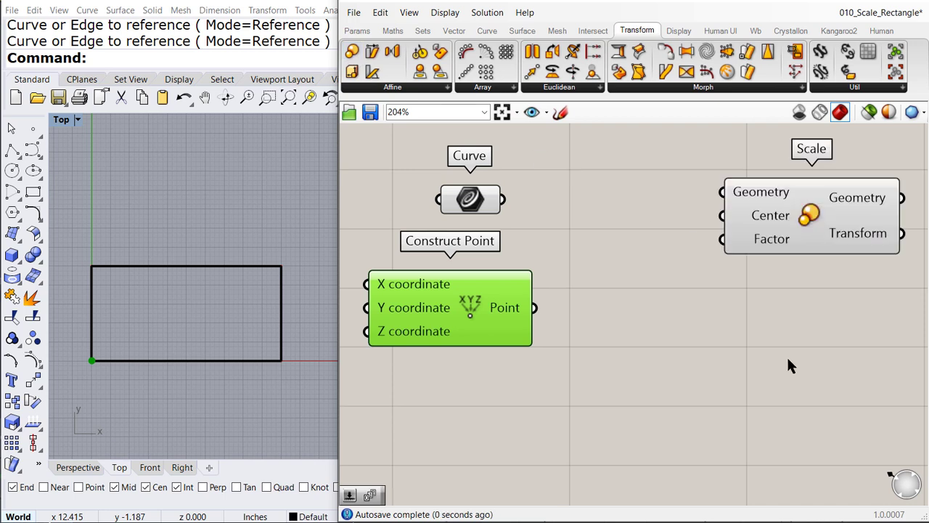
Wire the Curve into Scale's Geometry input and the constructed point into its Center input, aligning Scale with the Curve
click(633, 238)
drag(503, 199, 718, 203)
drag(781, 220, 791, 226)
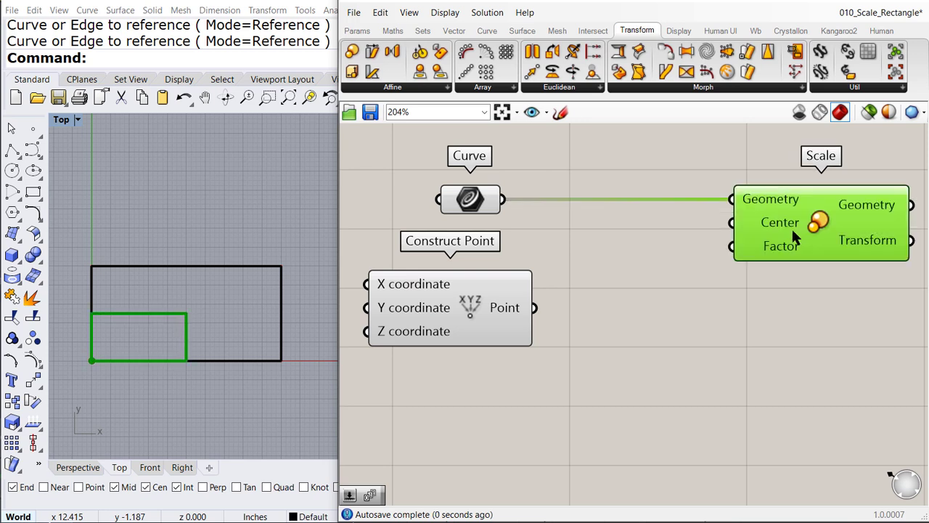
click(708, 320)
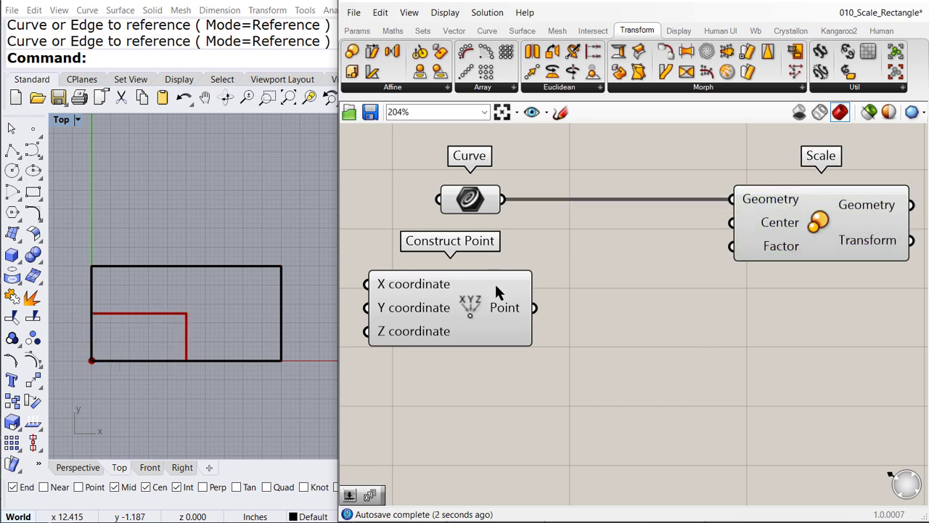
drag(534, 308, 715, 232)
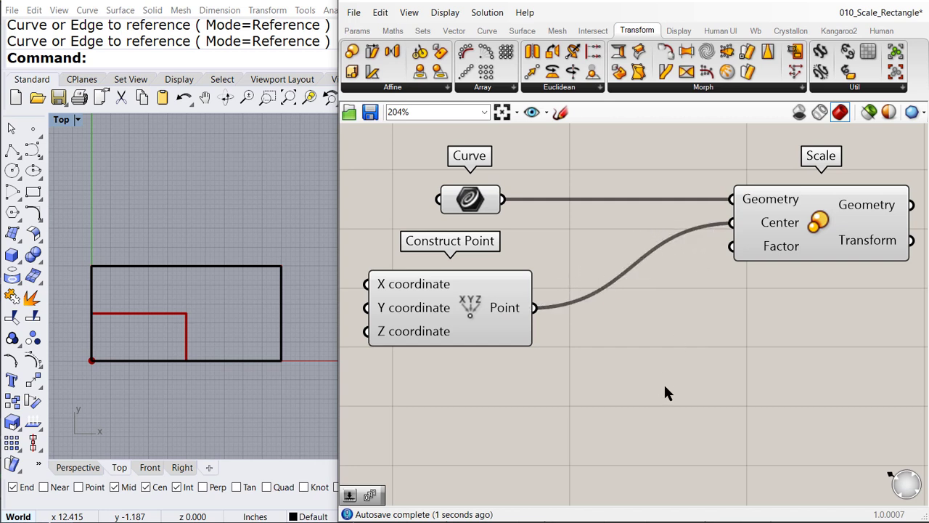
Create a 1.0 to 2.0 number slider below Construct Point, wire it to Scale's Factor input and set it to 2.0
double_click(452, 389)
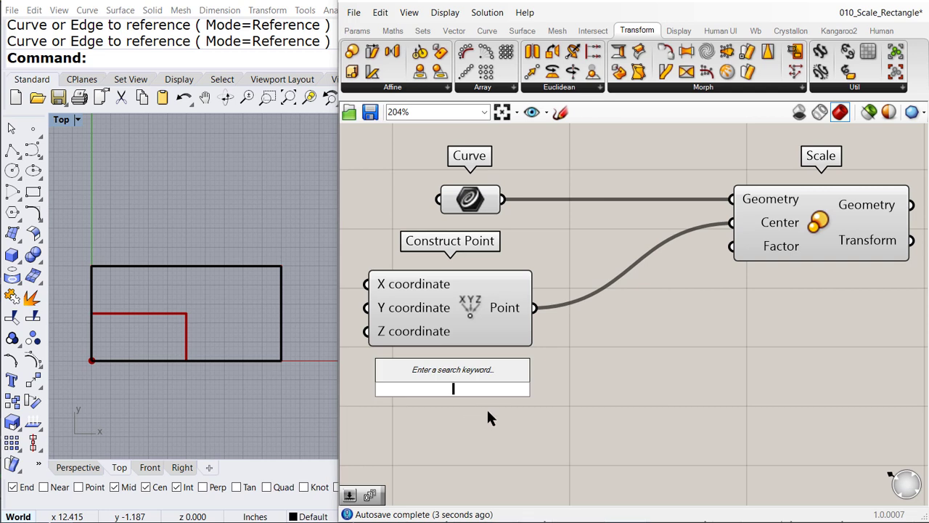
text(1.)
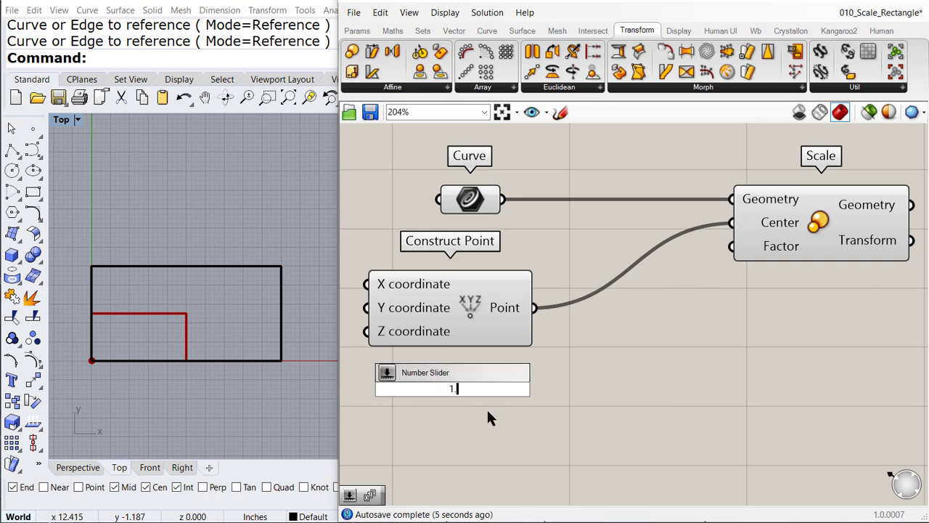
text(0..2.0)
key(Return)
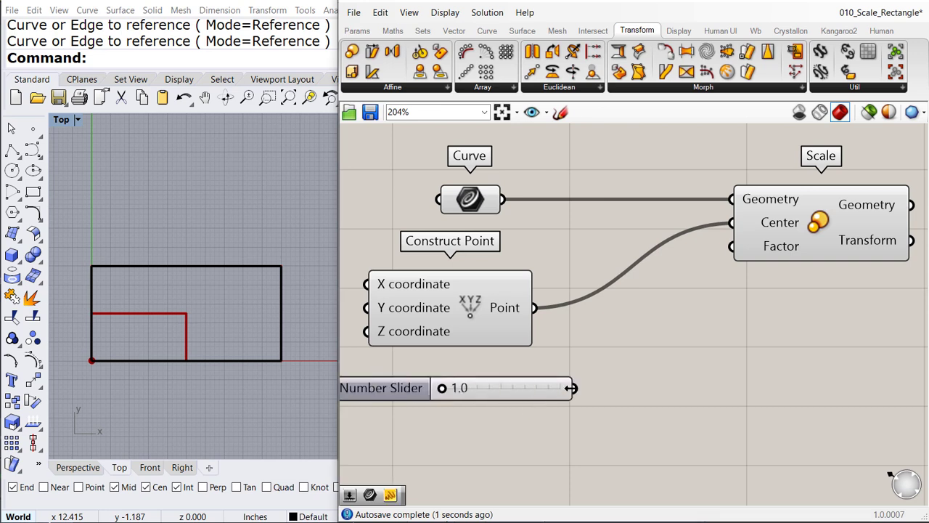
drag(575, 390, 729, 249)
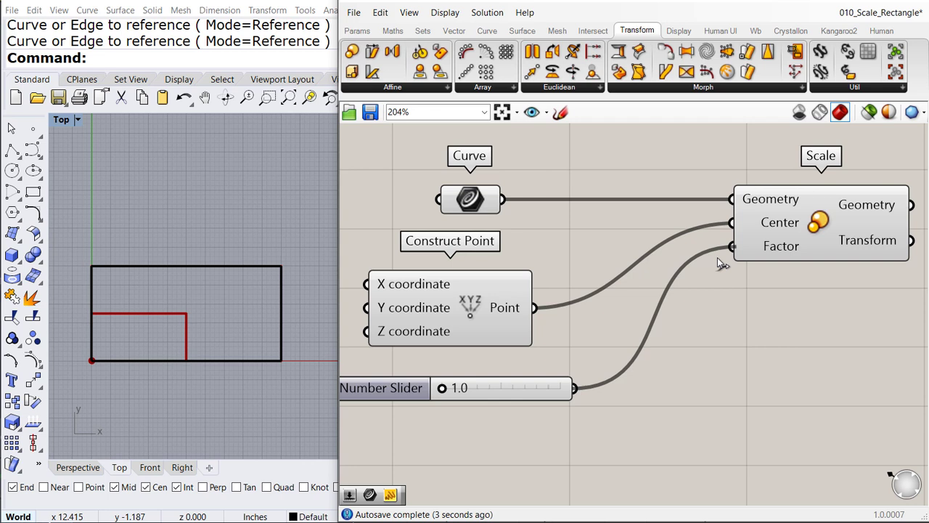
drag(440, 389, 568, 390)
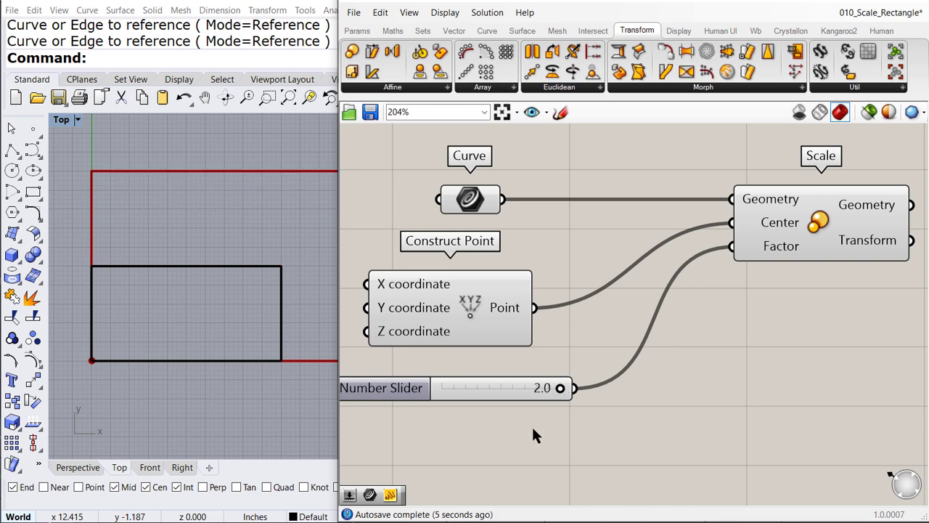
Move the Scale component farther right to make room between it and its inputs
drag(532, 429, 487, 391)
scroll(447, 309, down, 2)
right_drag(525, 297, 480, 259)
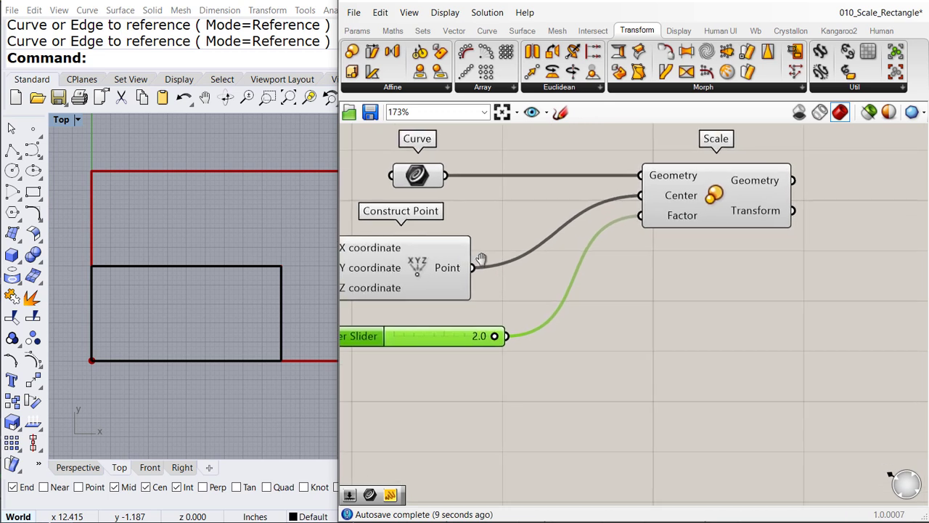
click(641, 259)
drag(734, 211, 829, 221)
click(675, 290)
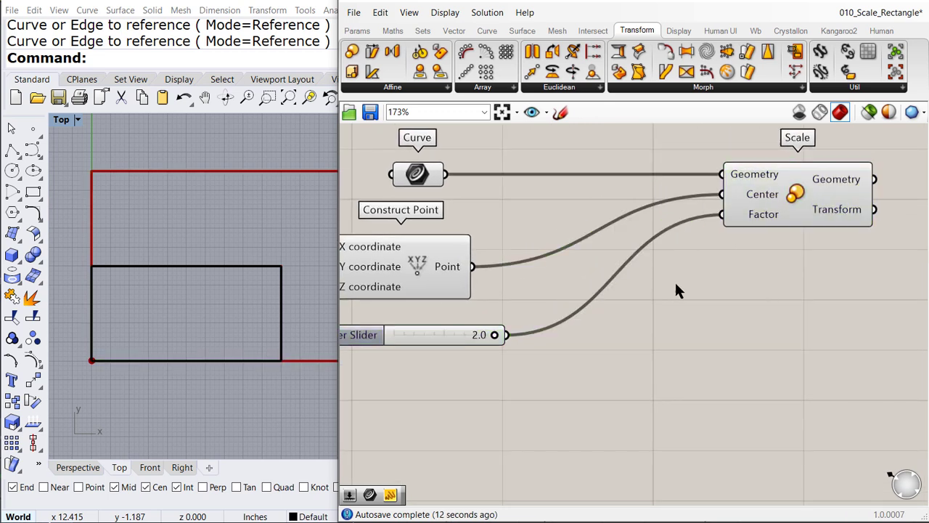
Place a Series component below the Scale component's input wires
click(423, 31)
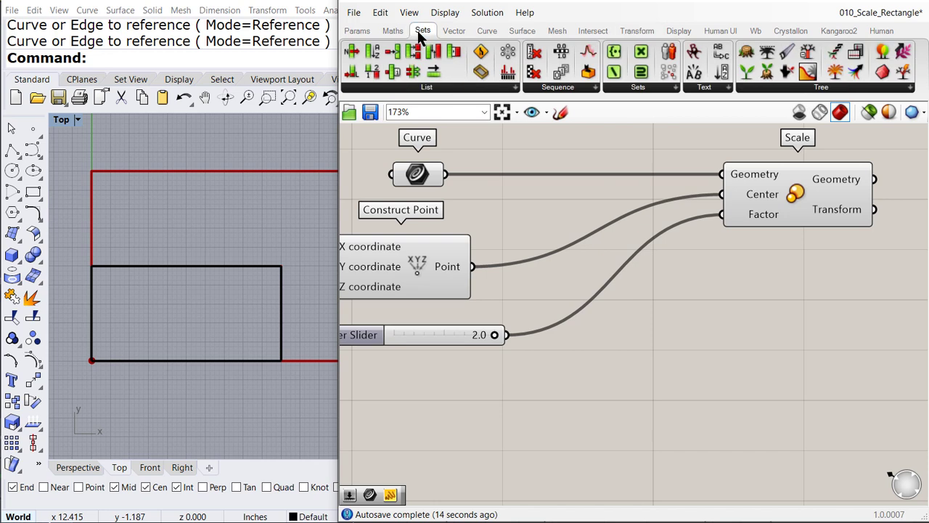
click(563, 89)
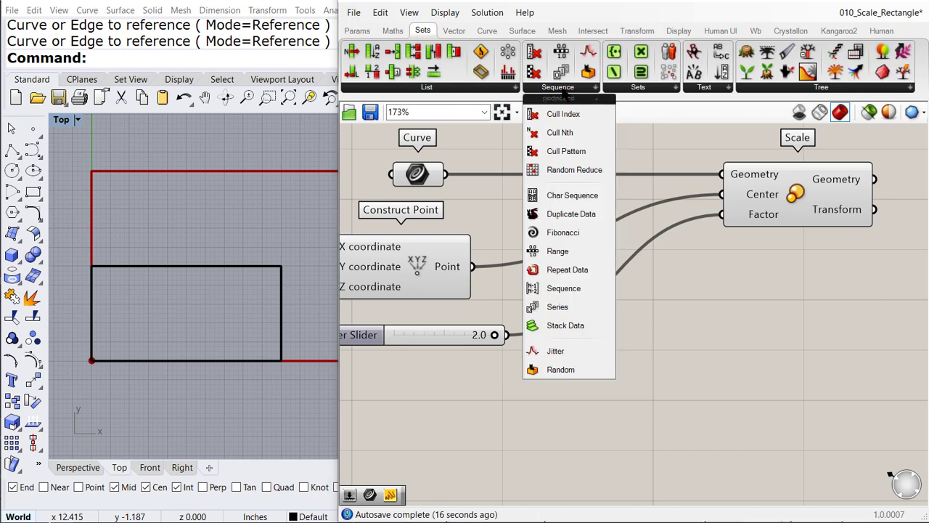
click(557, 307)
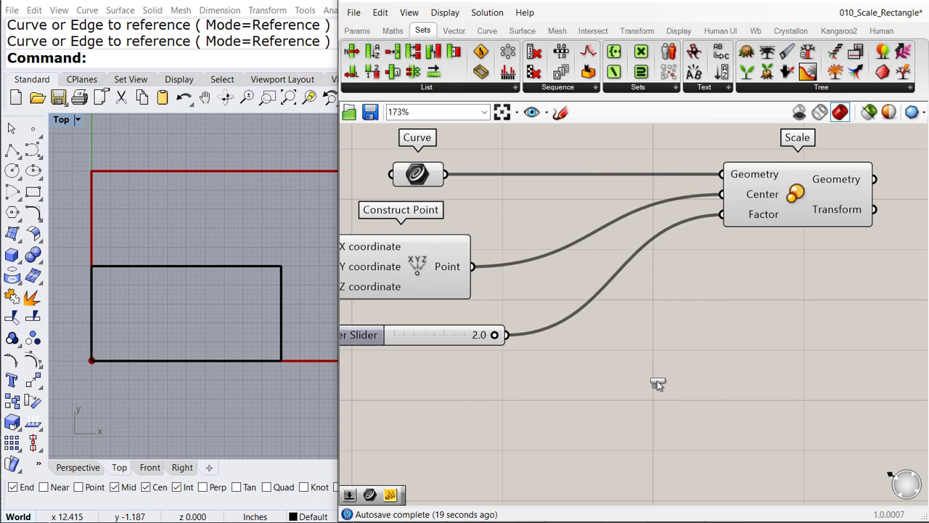
click(657, 380)
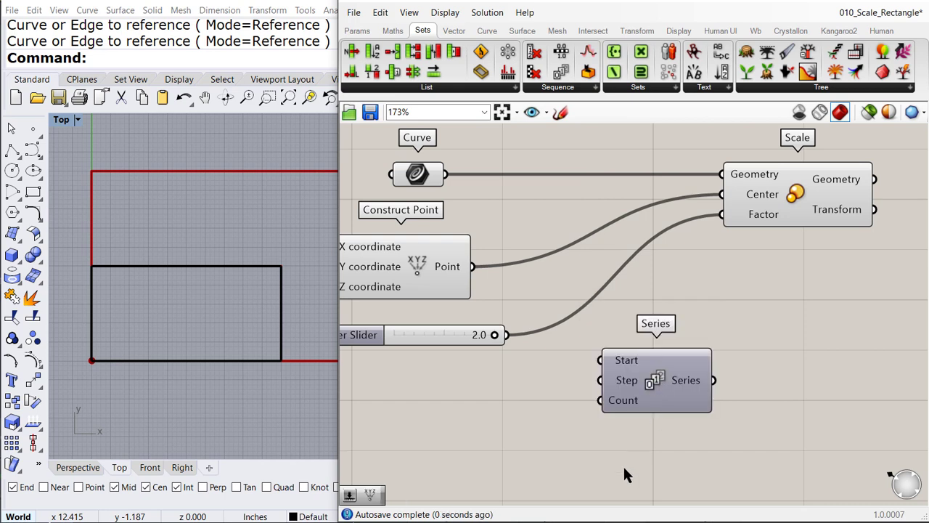
Duplicate the scale factor slider below itself, set the copy to 1.0 and wire it to the Series Start input
click(418, 333)
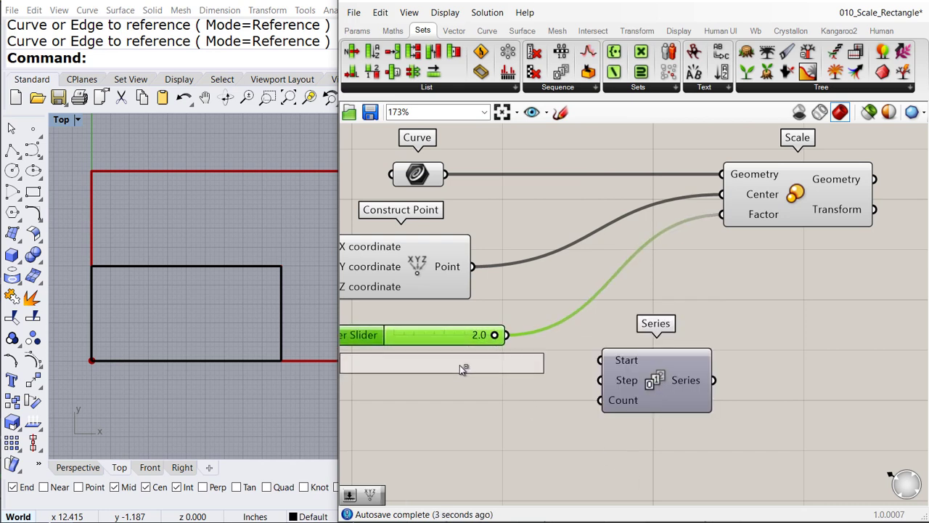
click(459, 365)
drag(535, 364, 432, 364)
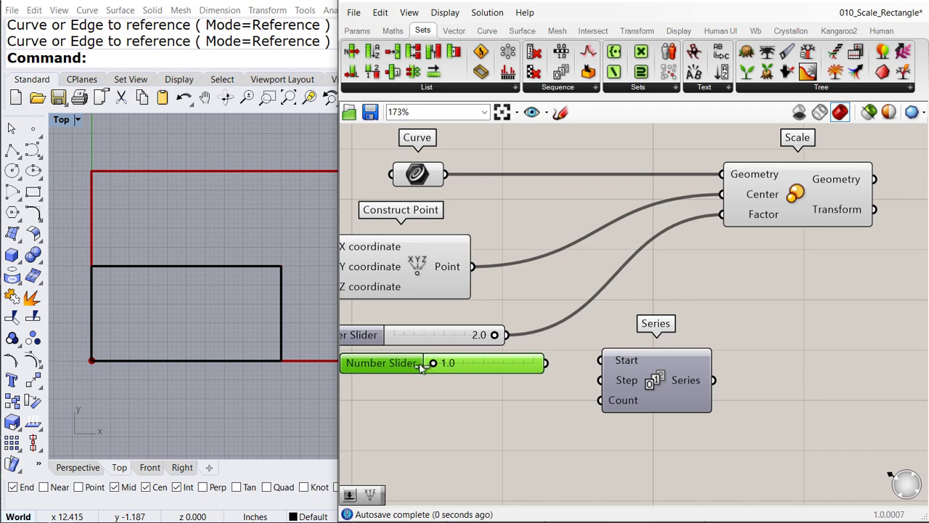
drag(546, 363, 601, 360)
drag(511, 362, 518, 359)
click(434, 407)
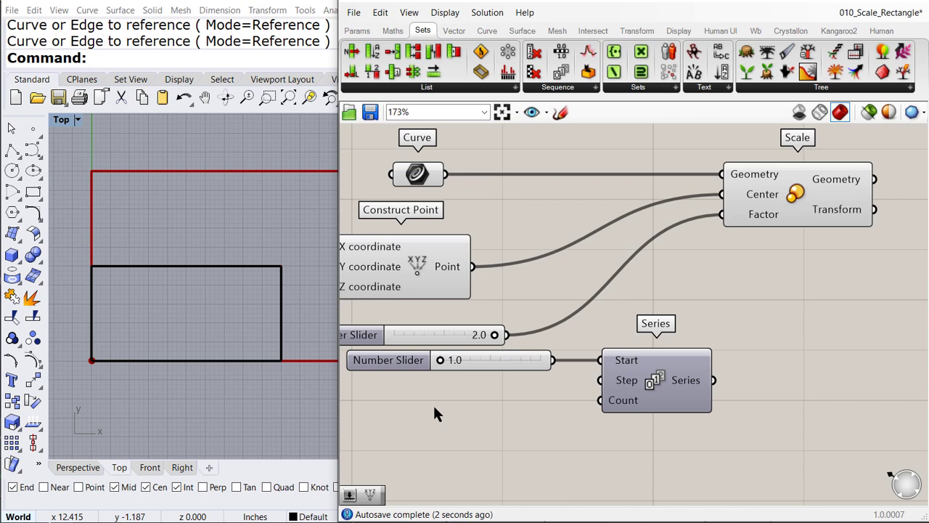
Create a number slider ranging from 0.1 to 1.0 under the Start slider and wire it to the Series Step input
double_click(445, 404)
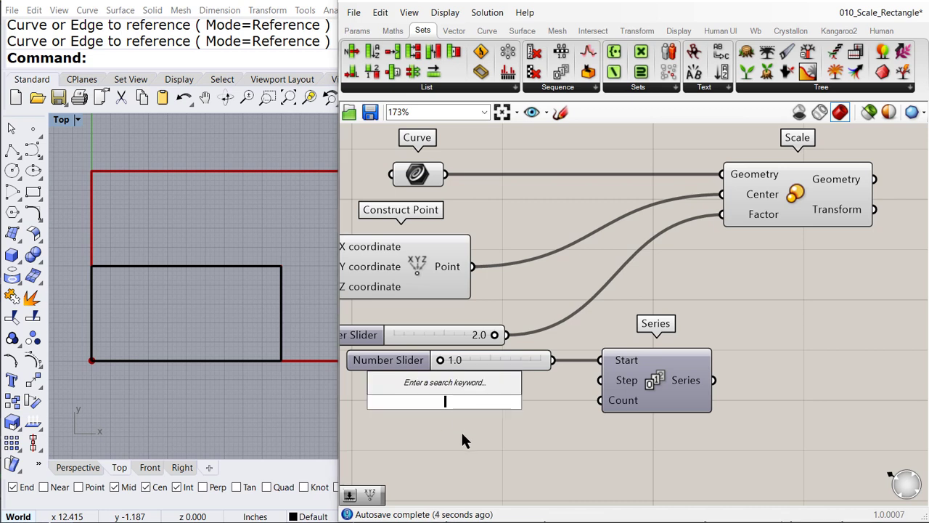
text(0.1)
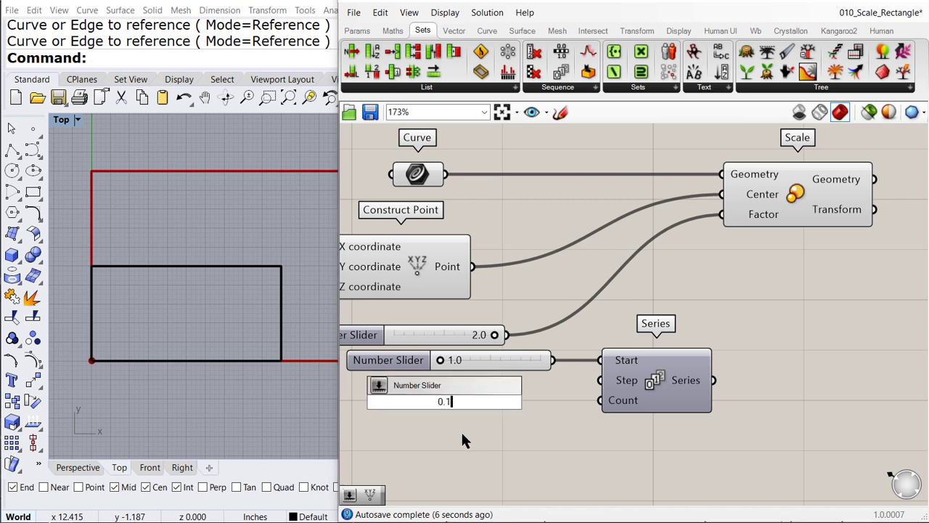
text(..1.00)
key(BackSpace)
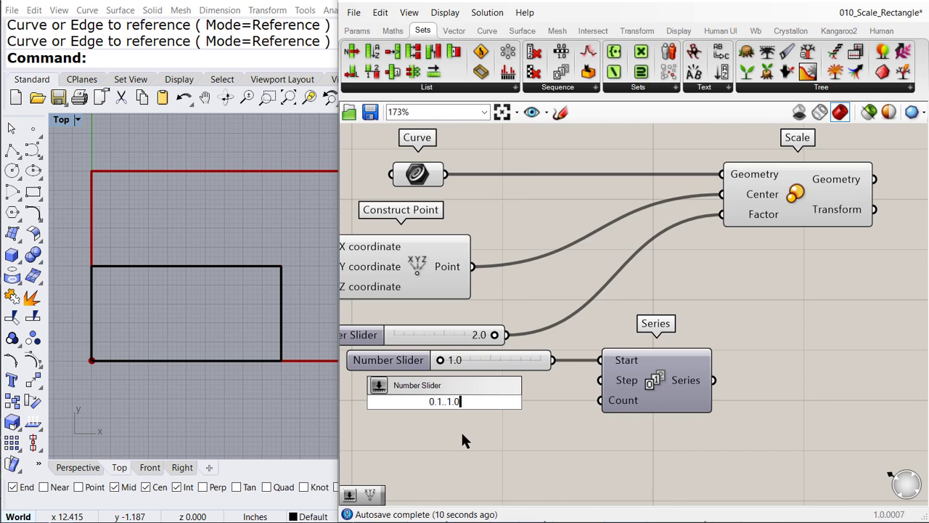
key(Return)
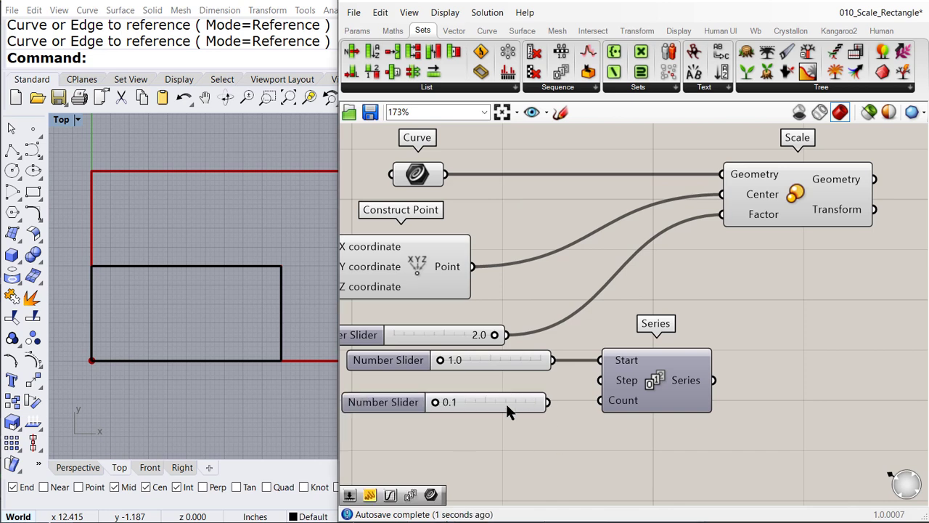
drag(505, 402, 602, 380)
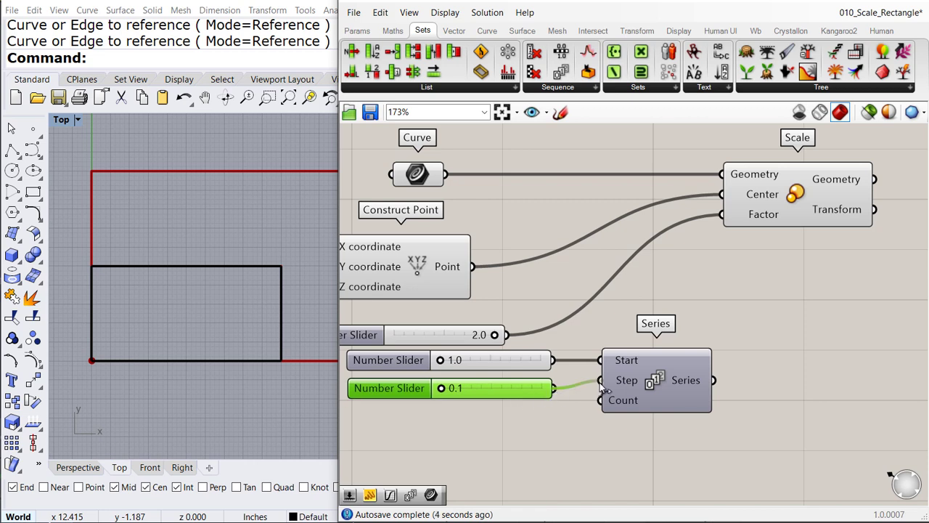
Create a number slider with value 7 below the Step slider and wire it to the Series Count input
double_click(470, 423)
text(7)
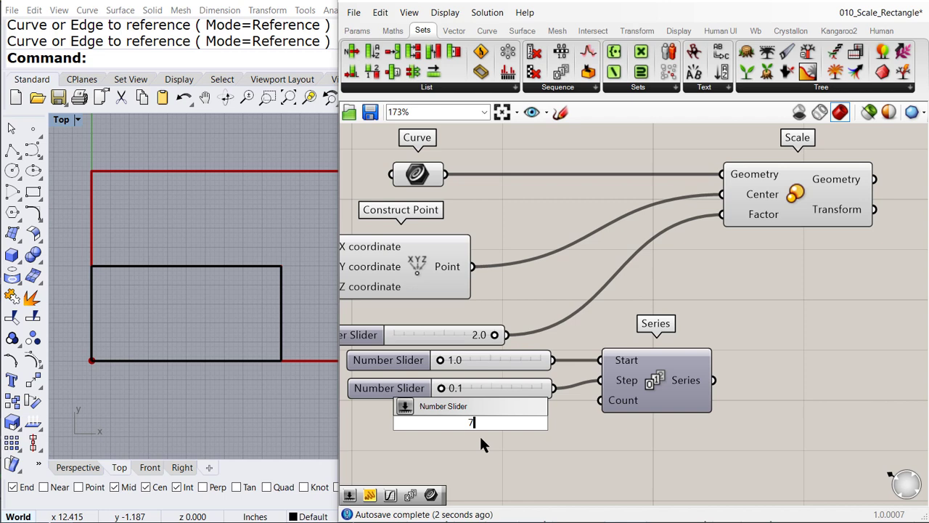
key(Return)
drag(490, 428, 470, 428)
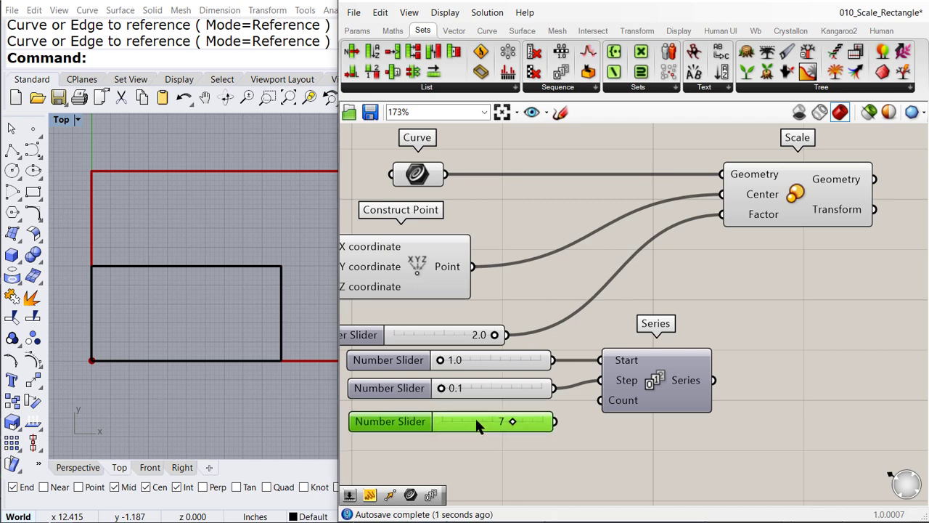
drag(556, 422, 597, 417)
Add a Panel beside the Series component, wire the Series output to it and resize it into a tall, narrow list
click(356, 30)
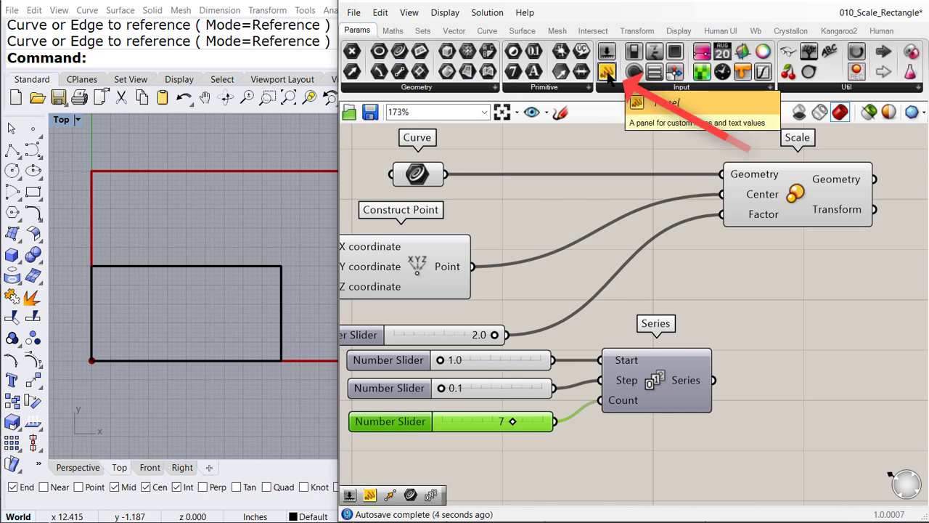
mouse_move(607, 72)
mouse_down()
mouse_move(790, 331)
mouse_move(811, 338)
mouse_up()
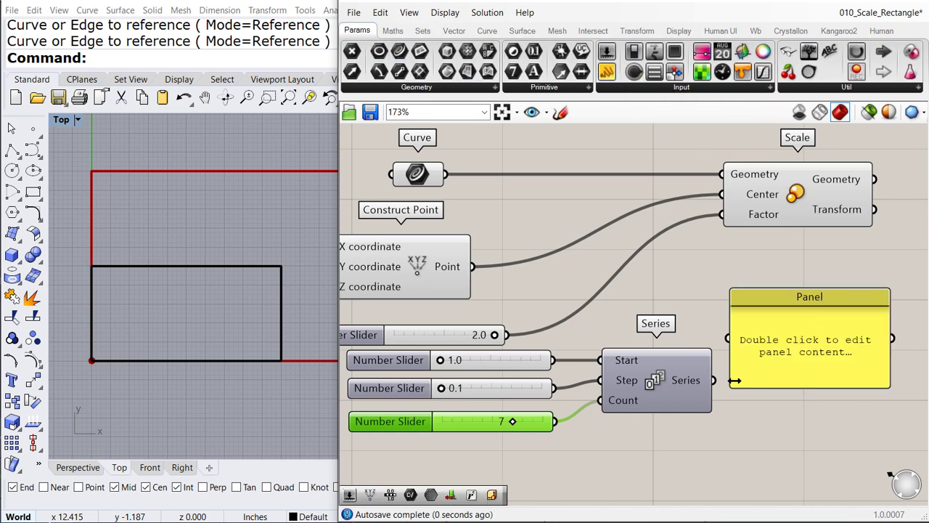
drag(715, 383, 732, 340)
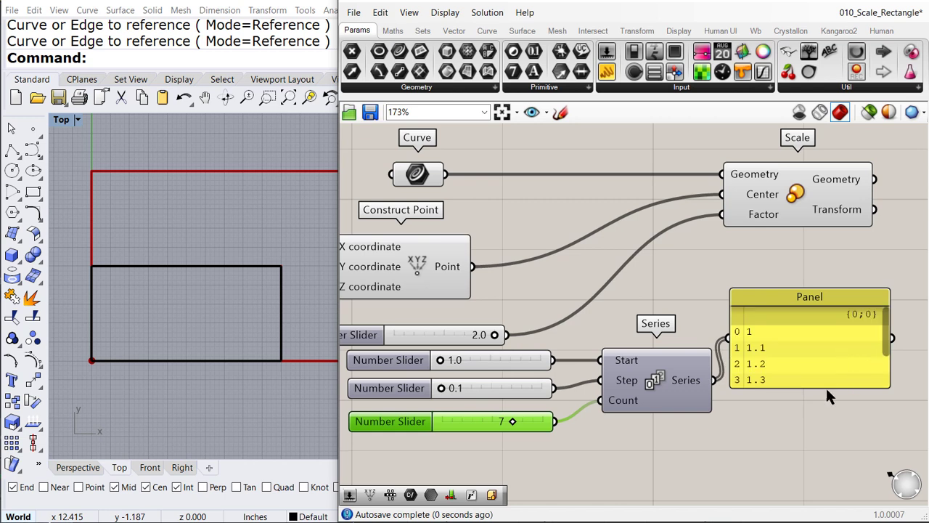
drag(823, 387, 823, 465)
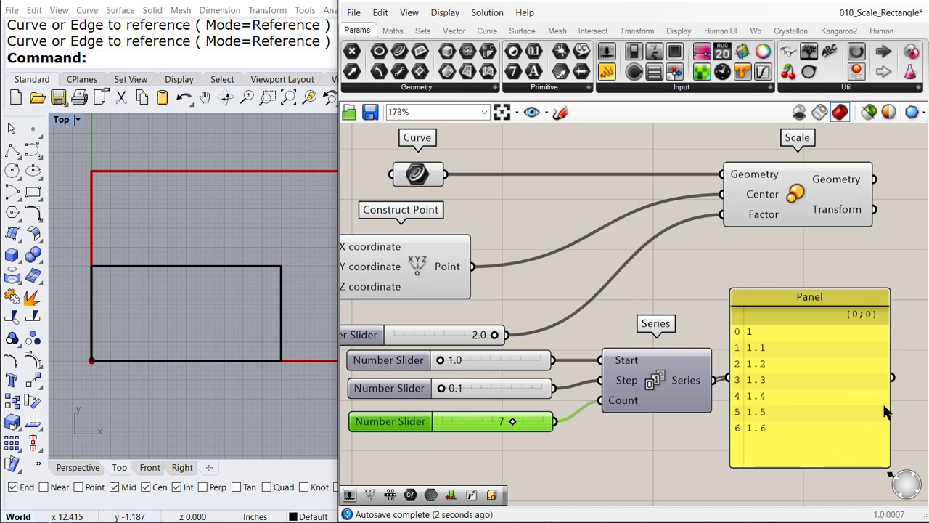
drag(890, 404, 795, 389)
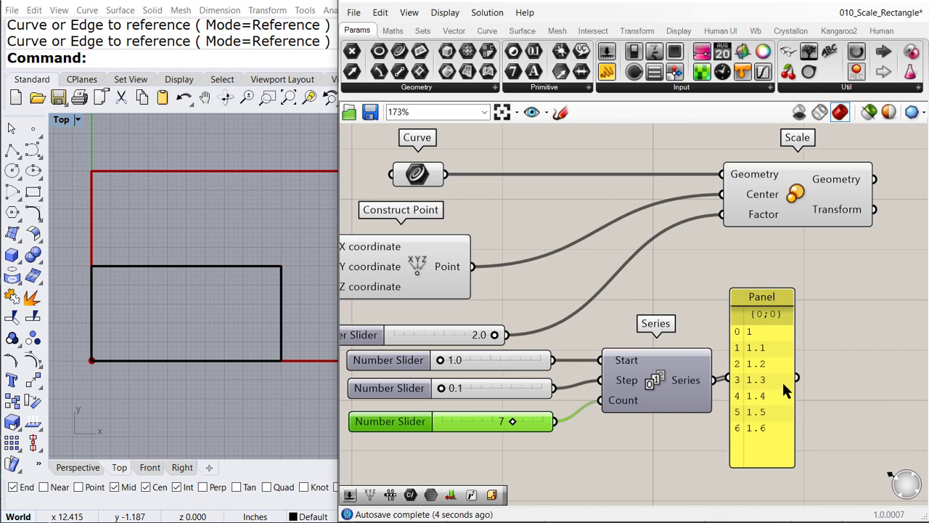
Change the panel's font to Sans Serif (Humanist) and move the panel slightly away from the Series component
right_click(767, 353)
mouse_move(799, 414)
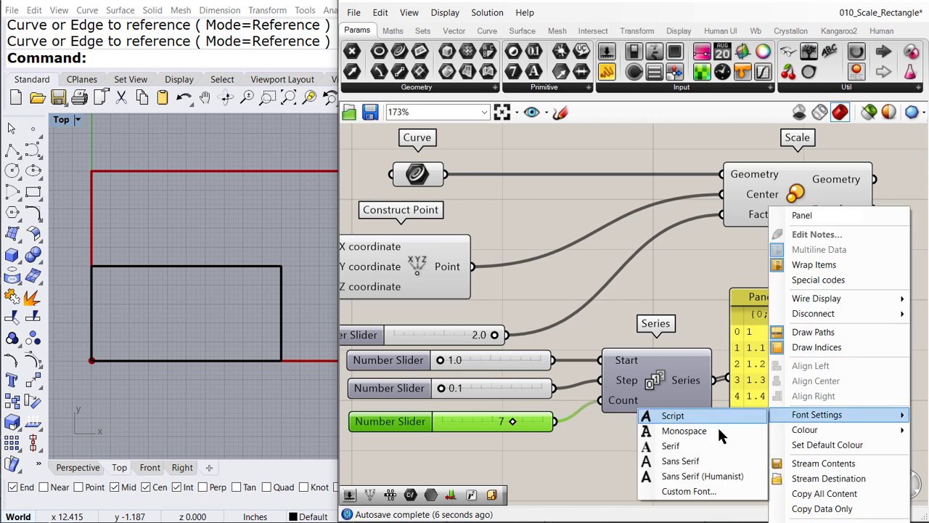
click(698, 477)
drag(774, 421, 782, 426)
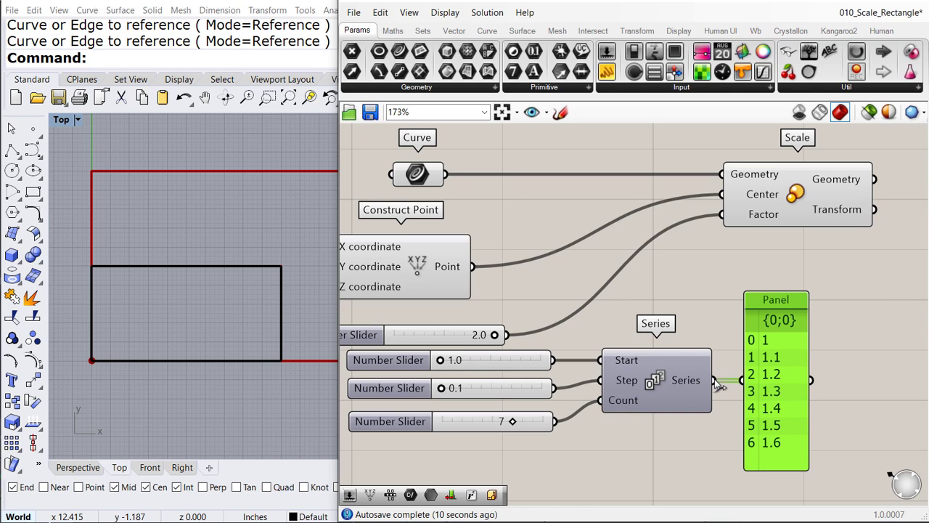
Wire the Series output to the Scale component's Factor input, replacing the 2.0 slider connection
mouse_move(717, 384)
mouse_down()
mouse_move(719, 341)
mouse_move(664, 236)
mouse_move(678, 218)
mouse_move(711, 216)
mouse_up()
right_drag(227, 311, 188, 316)
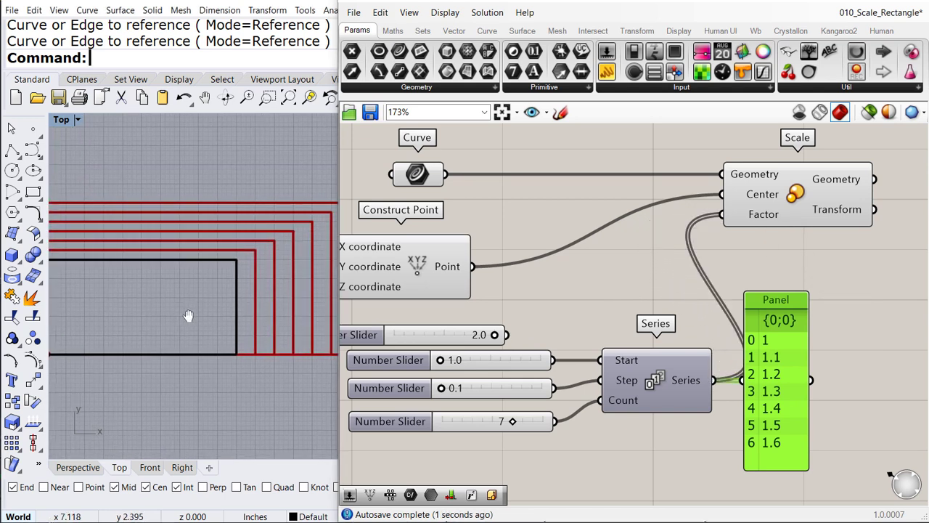
scroll(187, 315, down, 2)
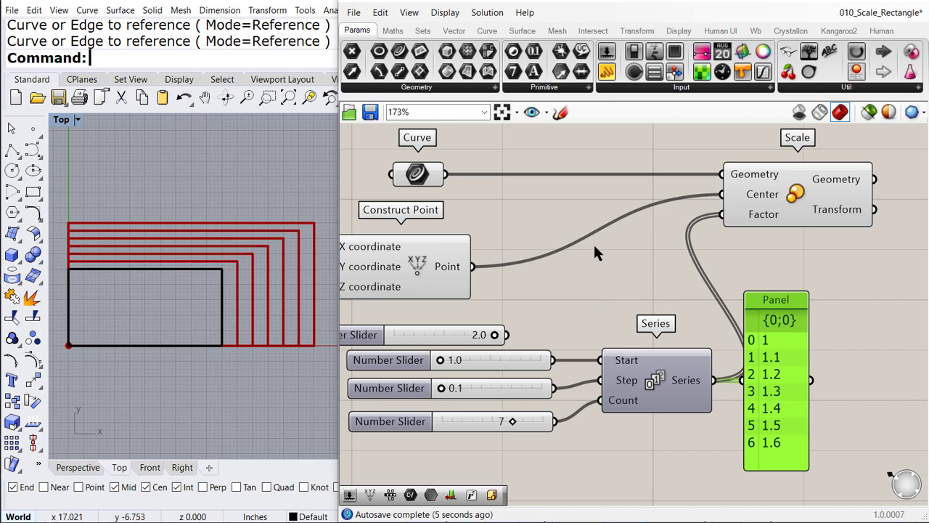
Delete the Scale component and place a Scale NU component in its position above the panel
scroll(593, 247, down, 3)
click(726, 216)
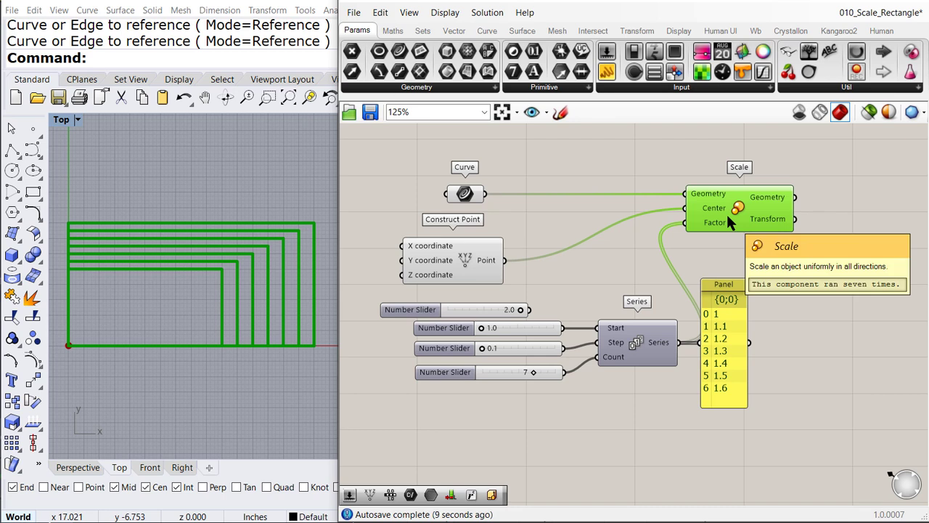
key(Delete)
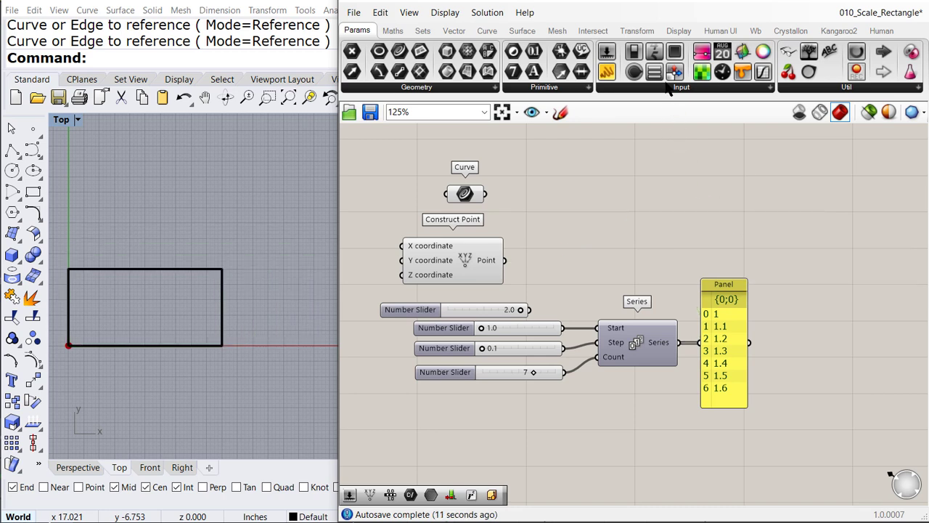
click(639, 33)
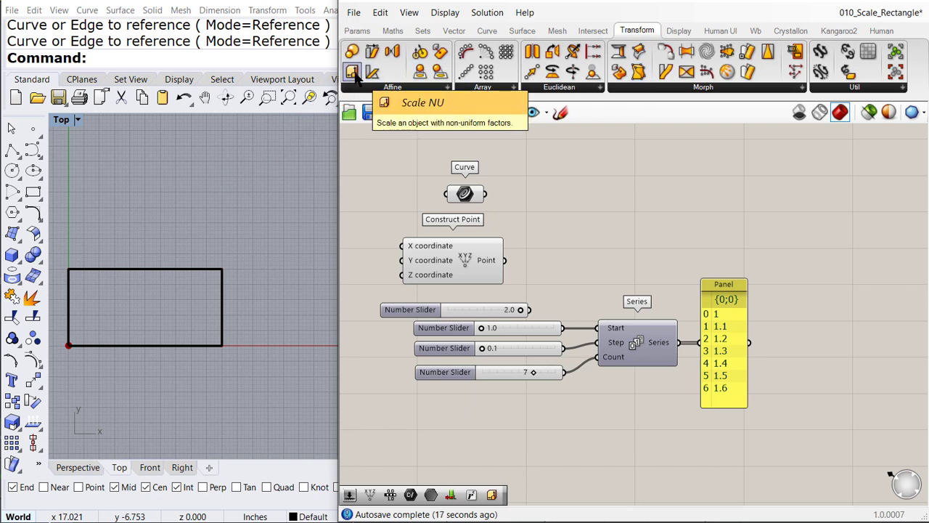
drag(354, 75, 695, 231)
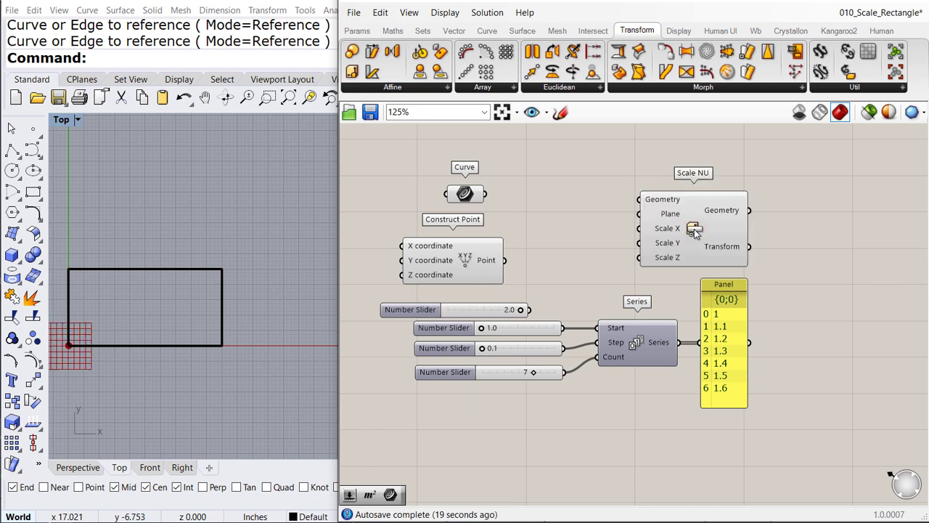
Wire the Curve to Scale NU's Geometry input and the constructed point to its Plane input, moving Scale NU farther from the inputs
scroll(559, 261, up, 2)
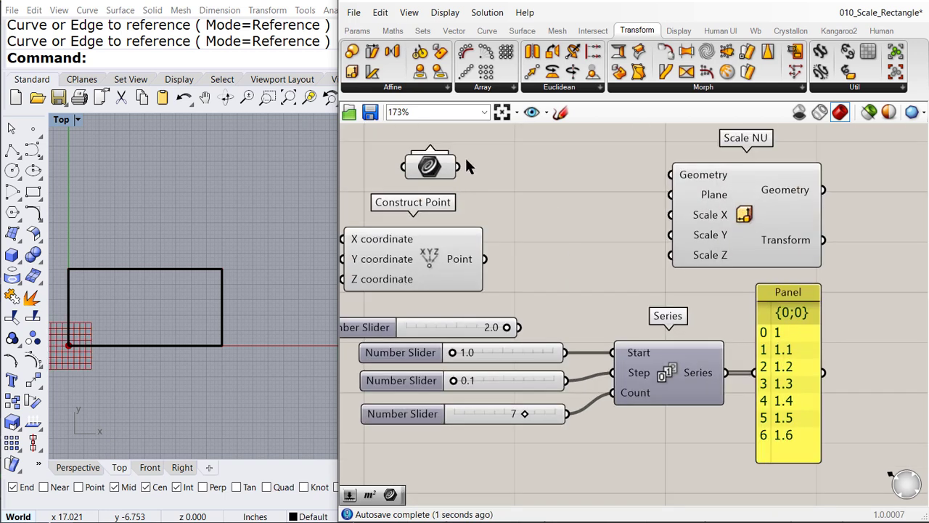
drag(459, 167, 670, 175)
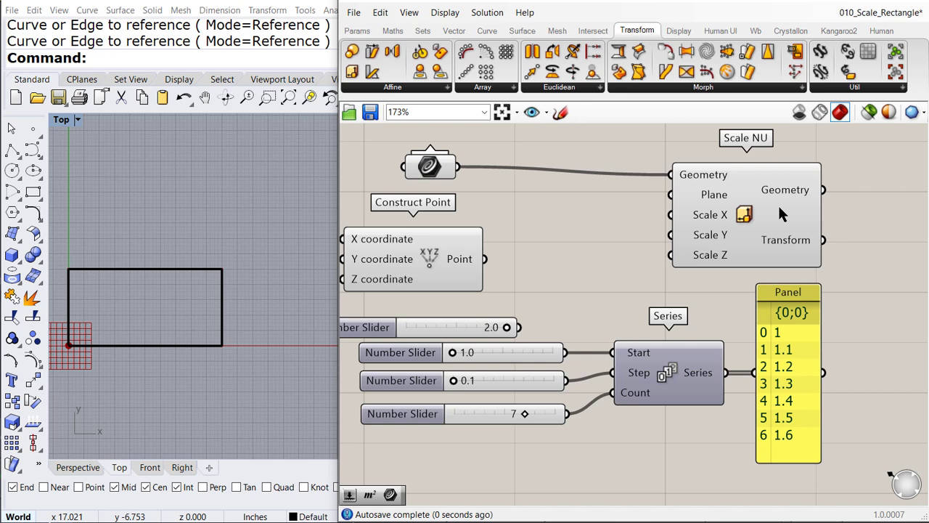
drag(777, 203, 846, 193)
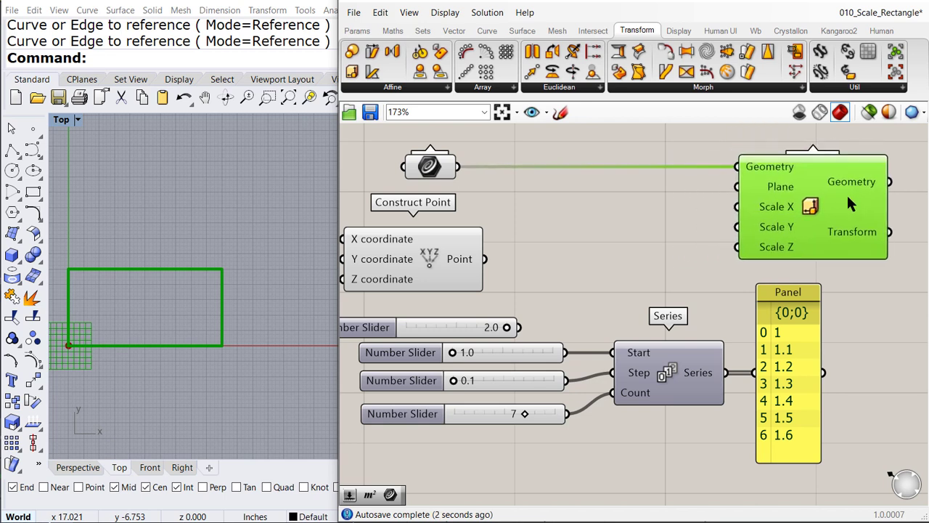
click(577, 234)
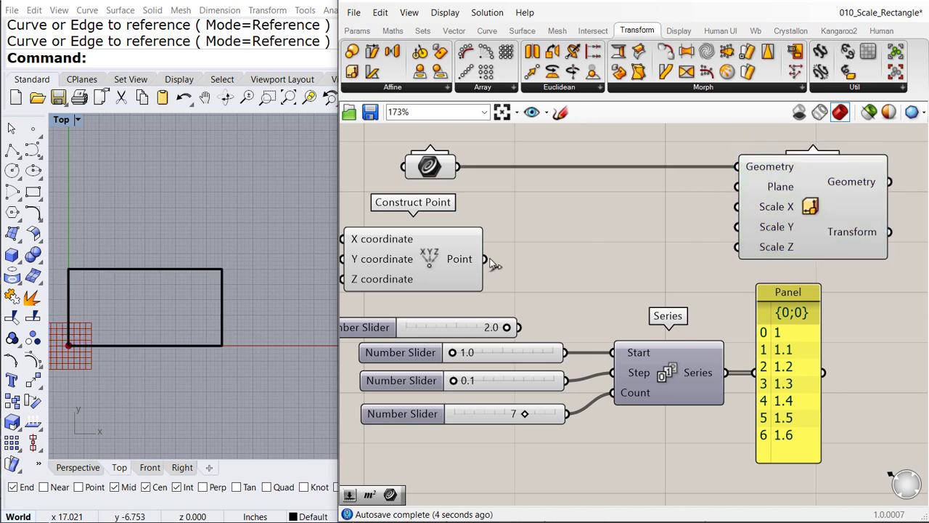
drag(490, 259, 732, 198)
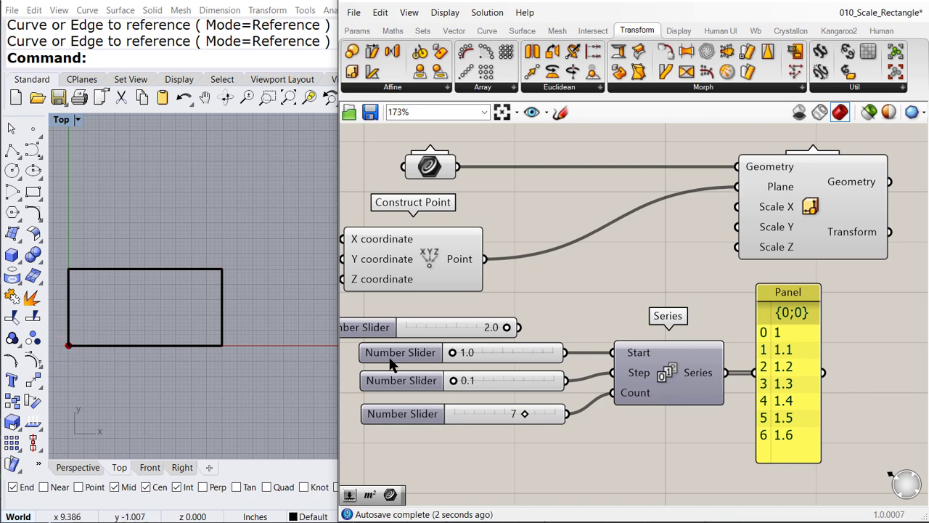
Delete the unused 2.0 slider and duplicate the Series component with its three sliders below the original
click(461, 325)
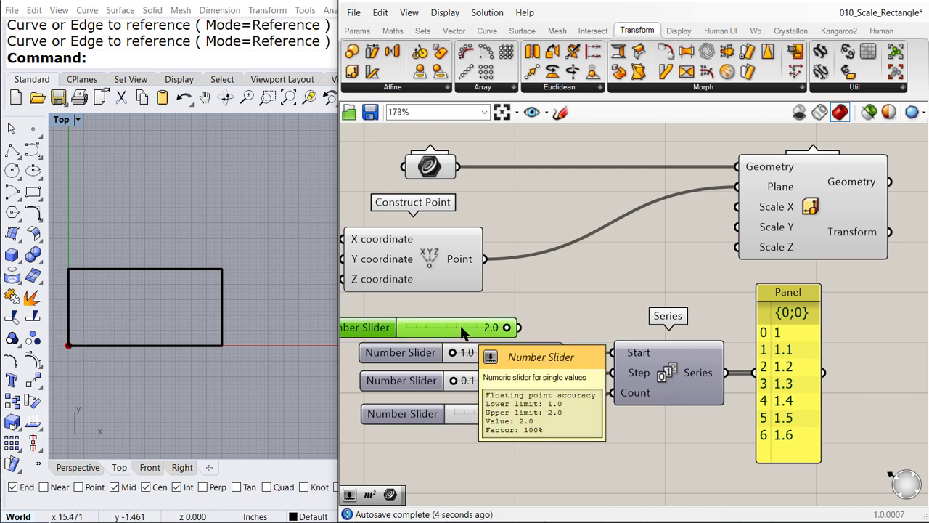
key(Delete)
right_drag(460, 323, 476, 295)
drag(685, 444, 439, 322)
drag(675, 342, 603, 446)
click(697, 396)
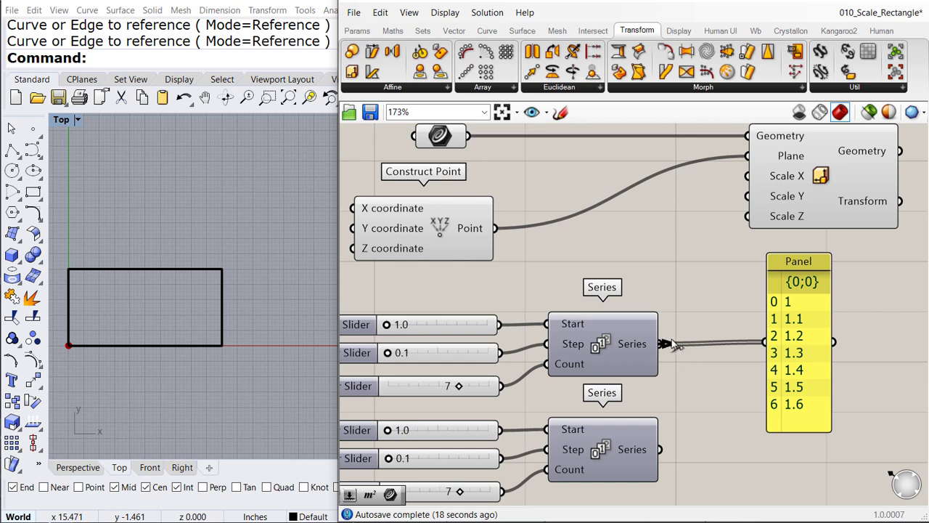
Wire the original Series to Scale NU's Scale X input and duplicate the panel, connecting the copy to the second Series
drag(671, 344, 744, 177)
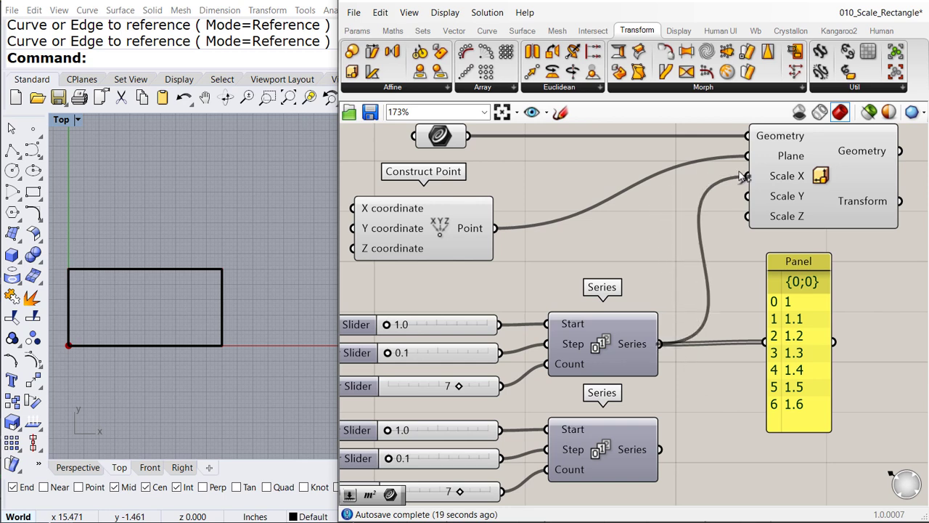
drag(796, 382, 877, 451)
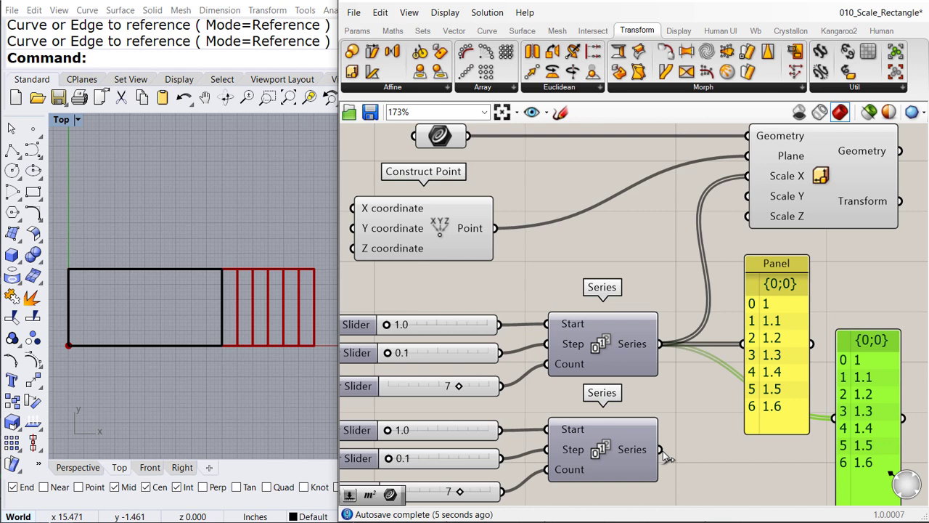
drag(663, 451, 871, 450)
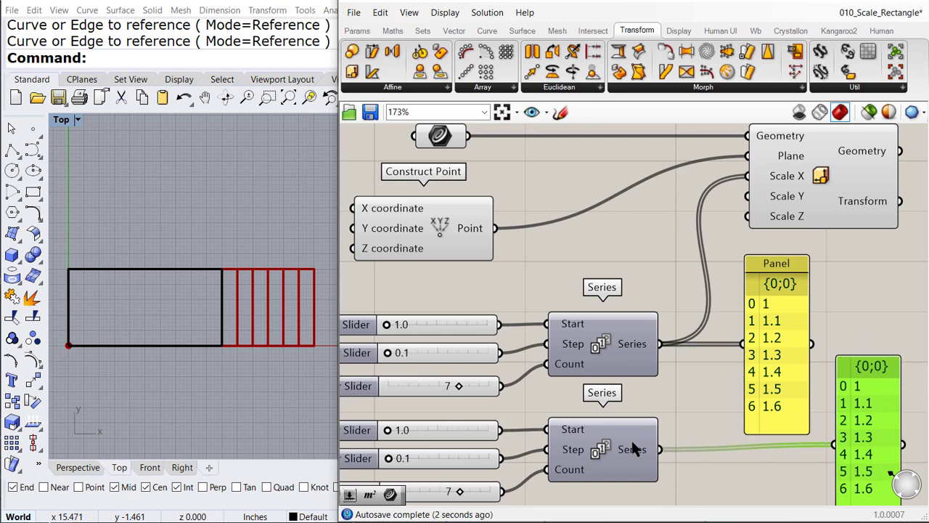
Wire the second Series to Scale NU's Scale Y input and set that Series' Step slider to 0.3
drag(662, 449, 748, 196)
right_drag(498, 385, 522, 379)
mouse_move(412, 350)
mouse_down()
mouse_move(421, 350)
mouse_move(412, 351)
mouse_up()
drag(414, 453, 433, 462)
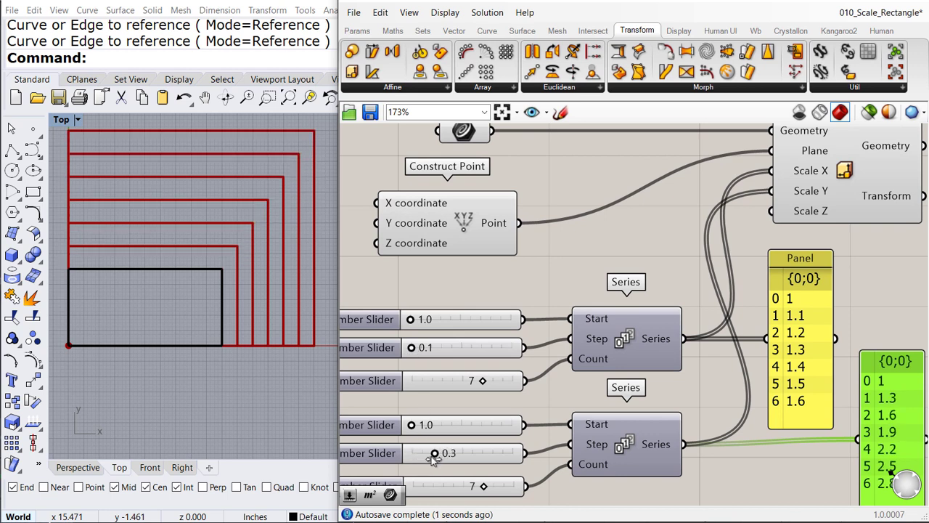